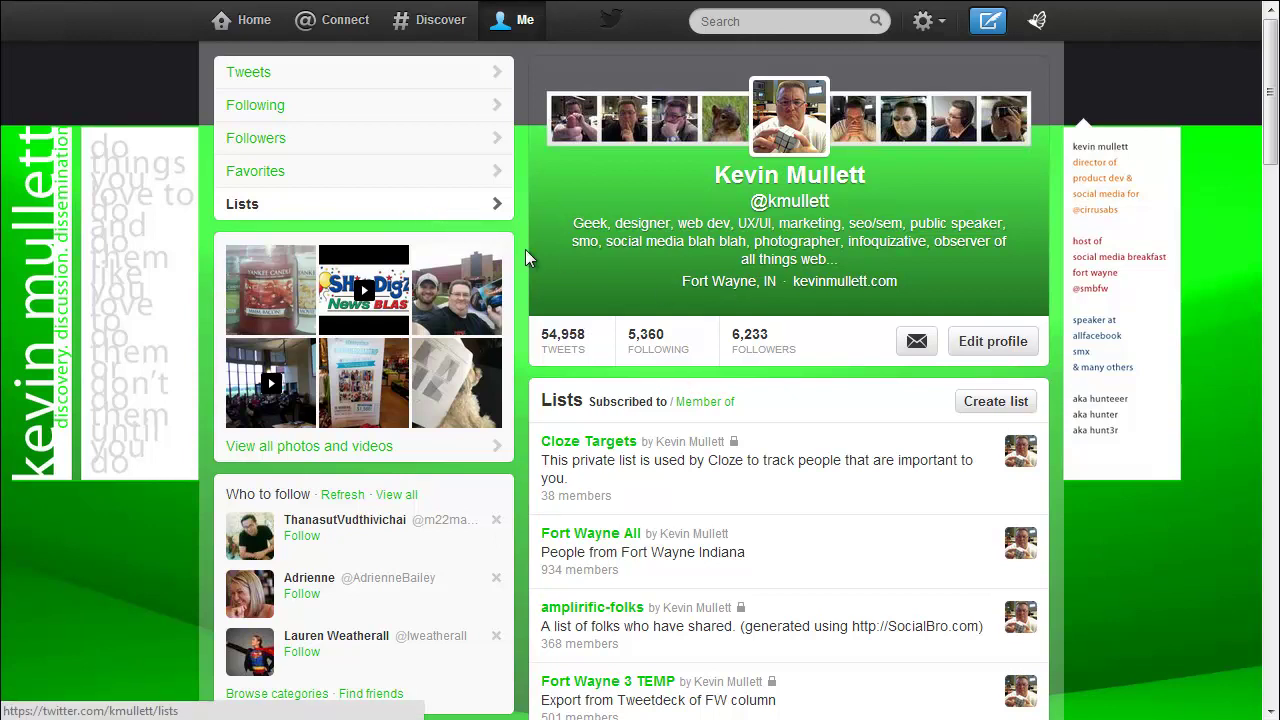
Look through the account's Twitter lists, examining their names, descriptions and member counts
scroll(600, 240, "down", 4)
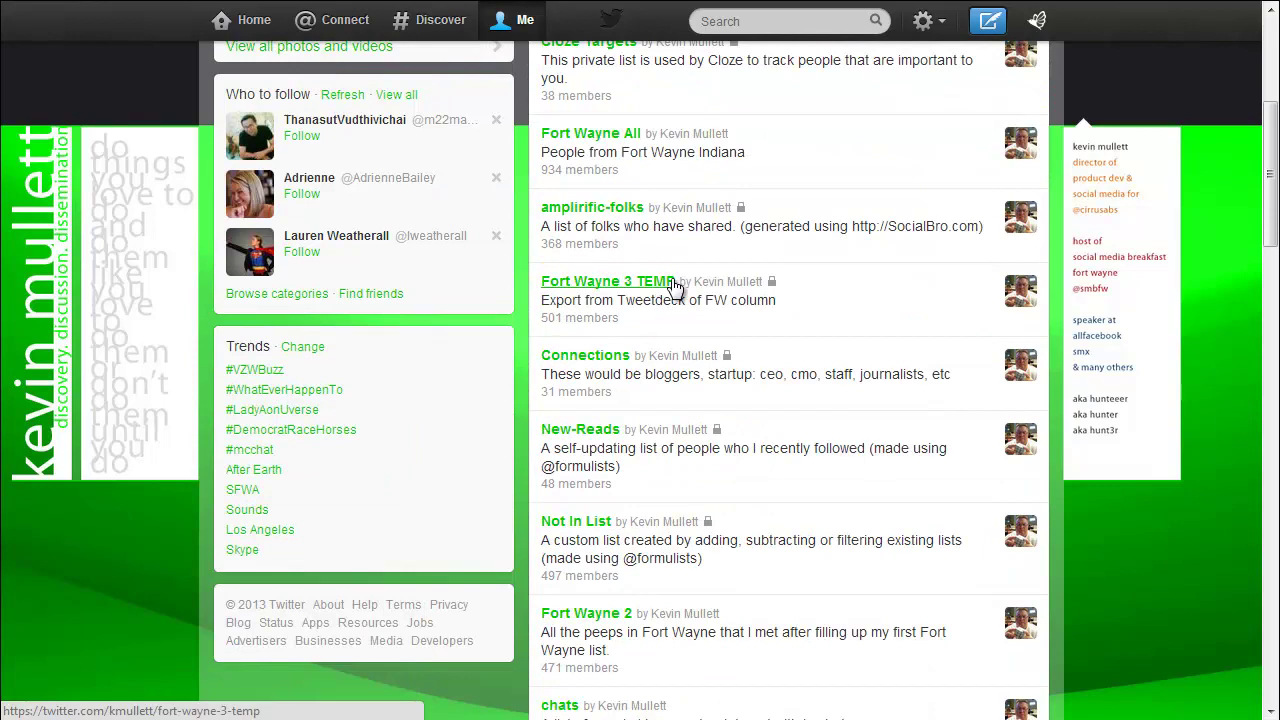
scroll(634, 265, "down", 2)
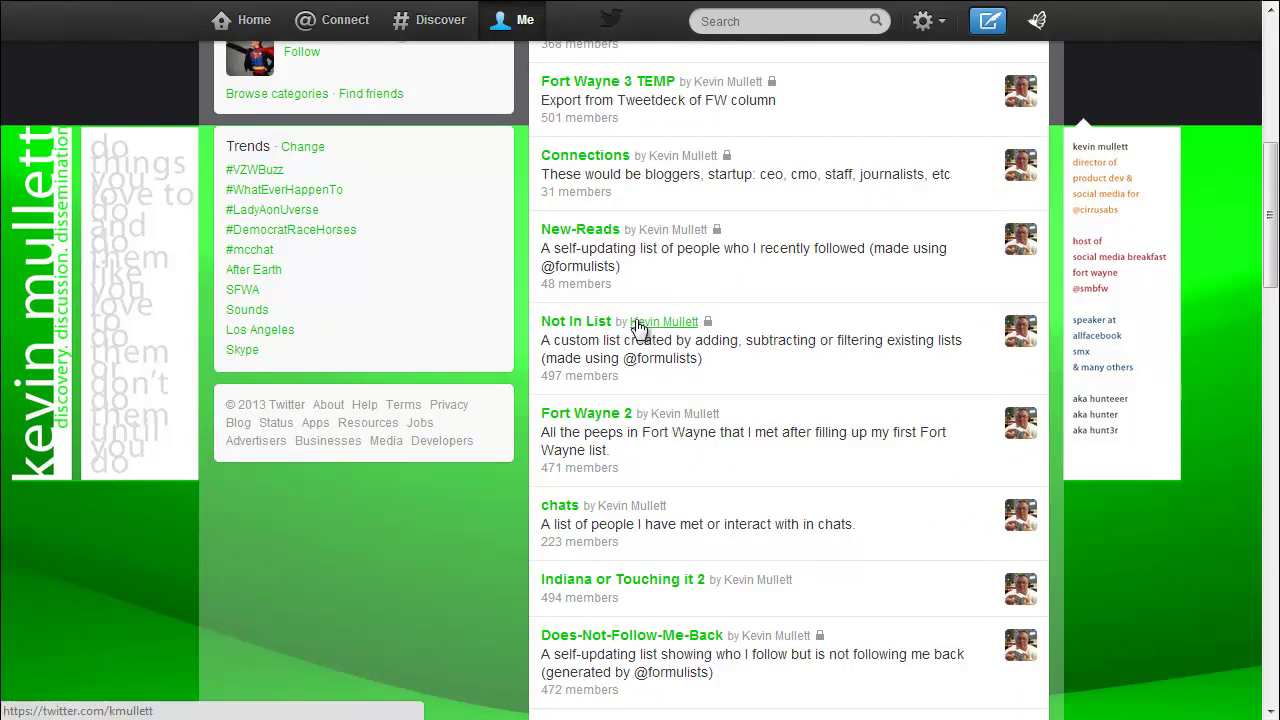
scroll(640, 320, "down", 1)
scroll(631, 358, "down", 1)
scroll(631, 352, "down", 1)
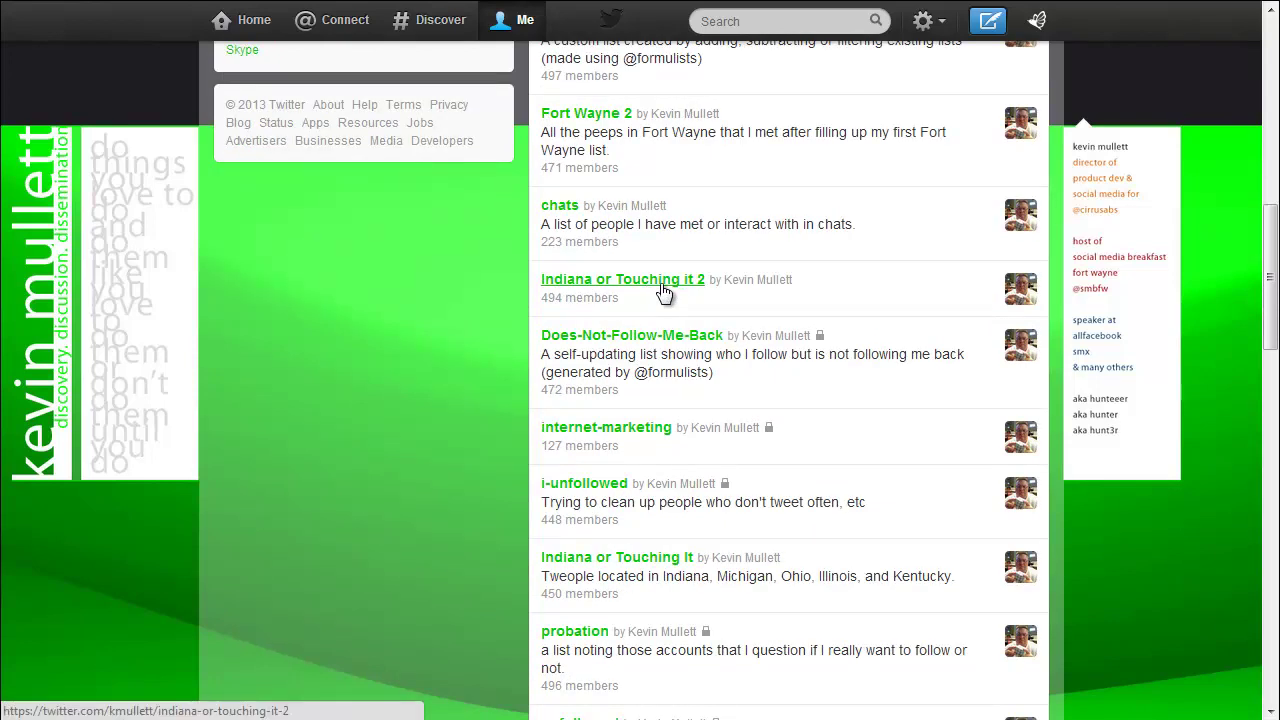
scroll(650, 330, "down", 3)
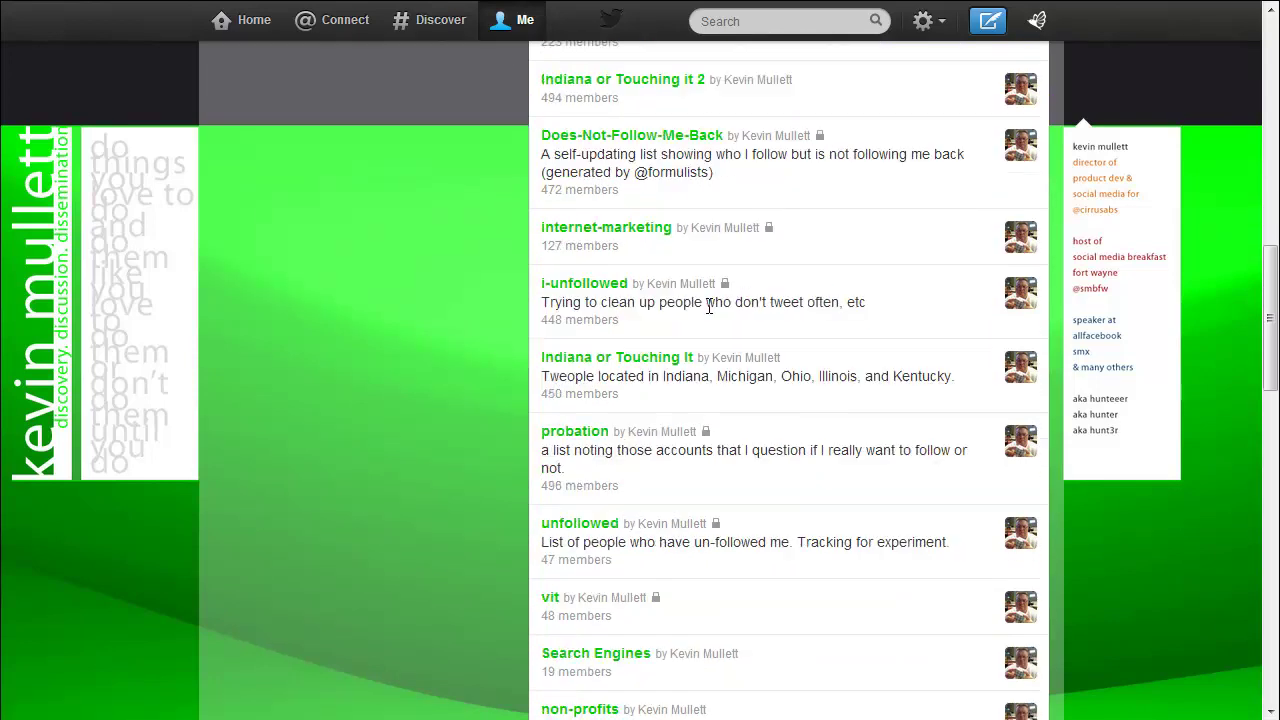
scroll(589, 345, "up", 2)
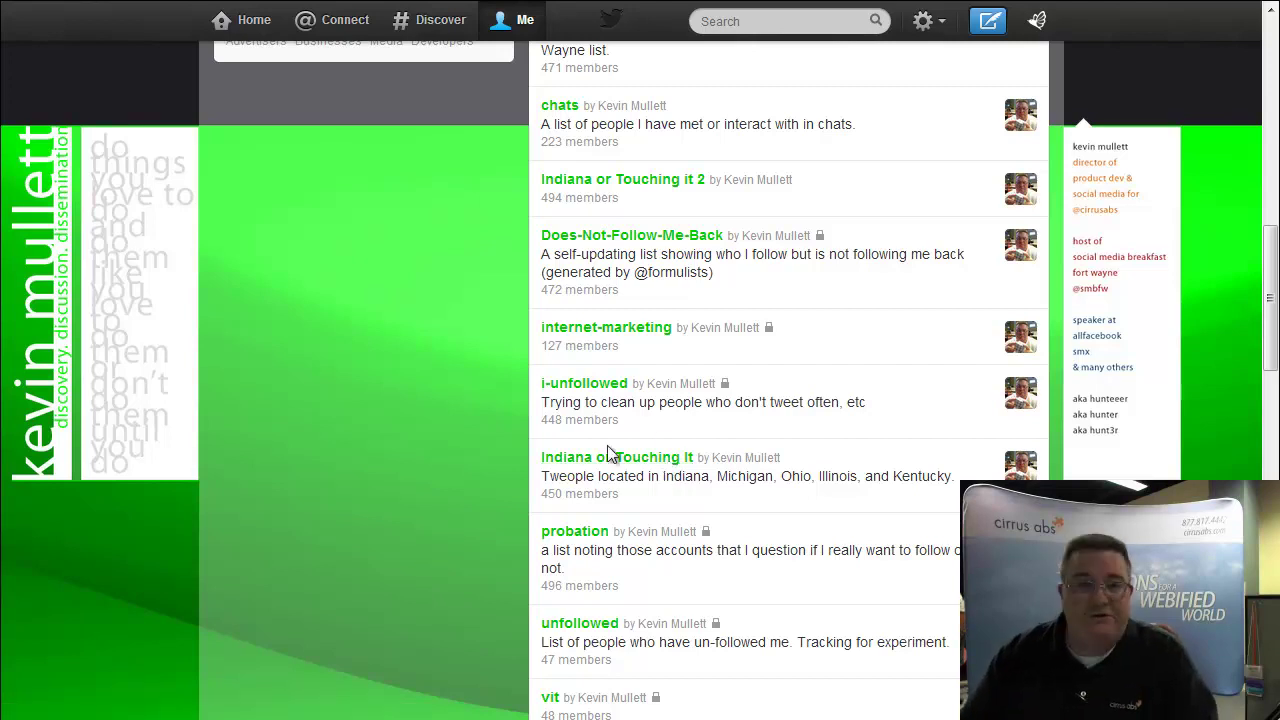
scroll(450, 396, "up", 10)
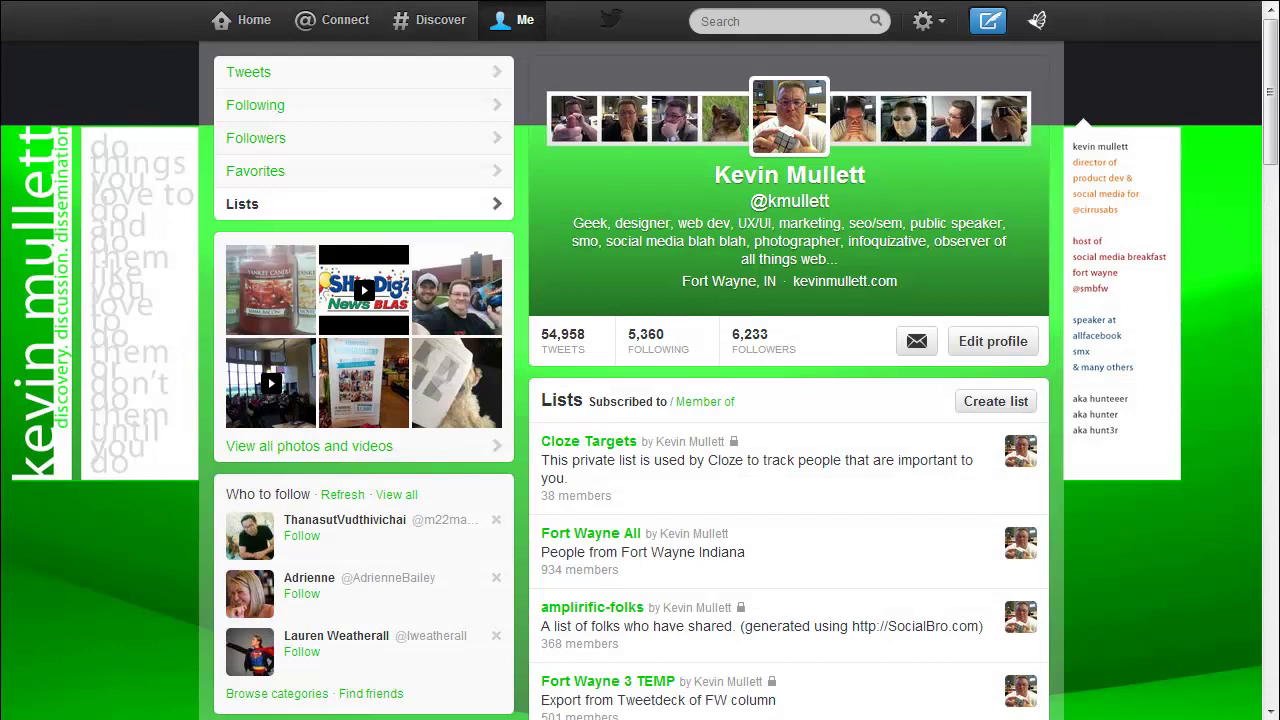
View the Indiana or Touching It list's page, followed by the Indiana or Touching it 2 list's page
scroll(630, 340, "down", 10)
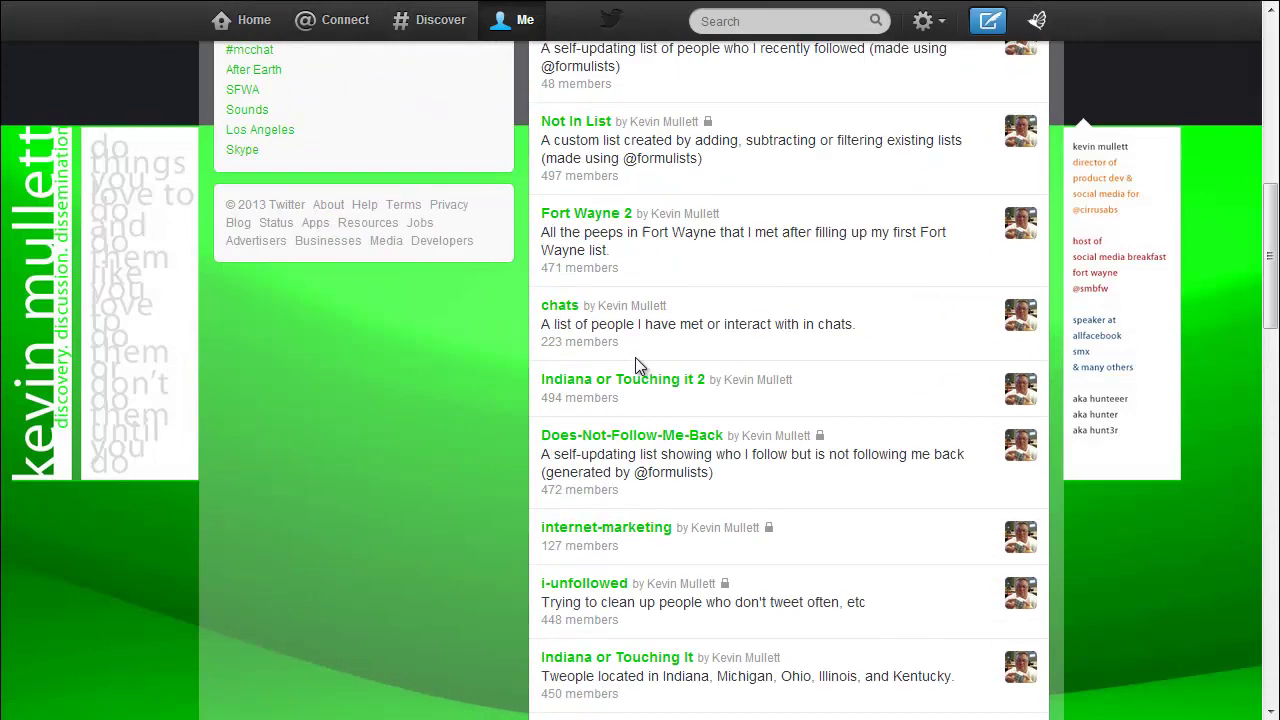
scroll(636, 366, "down", 2)
left_click(615, 460)
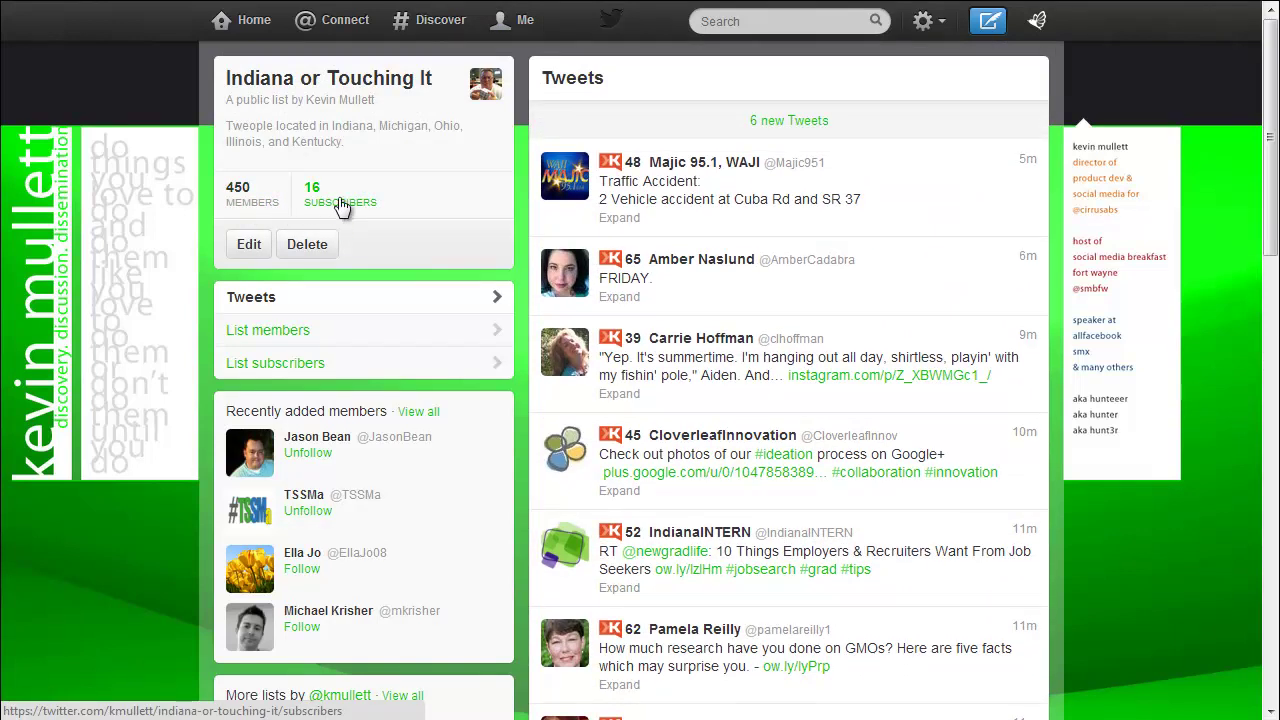
key("alt+Left")
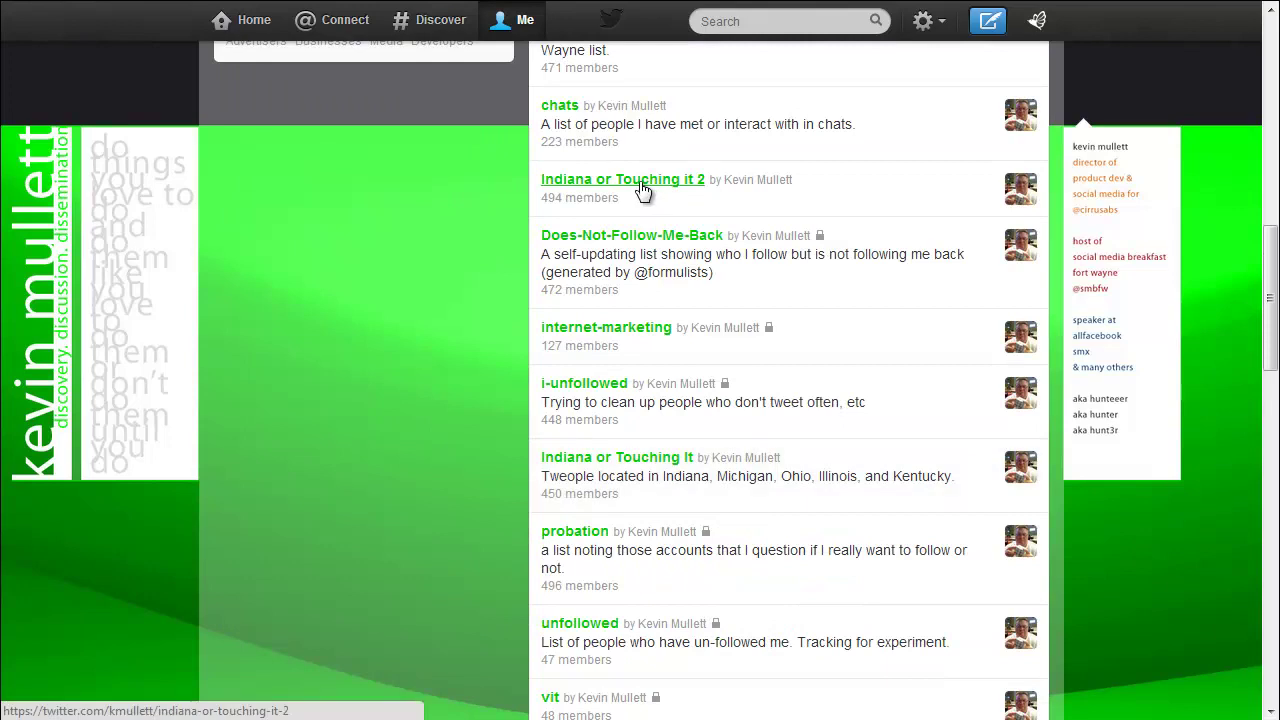
left_click(590, 184)
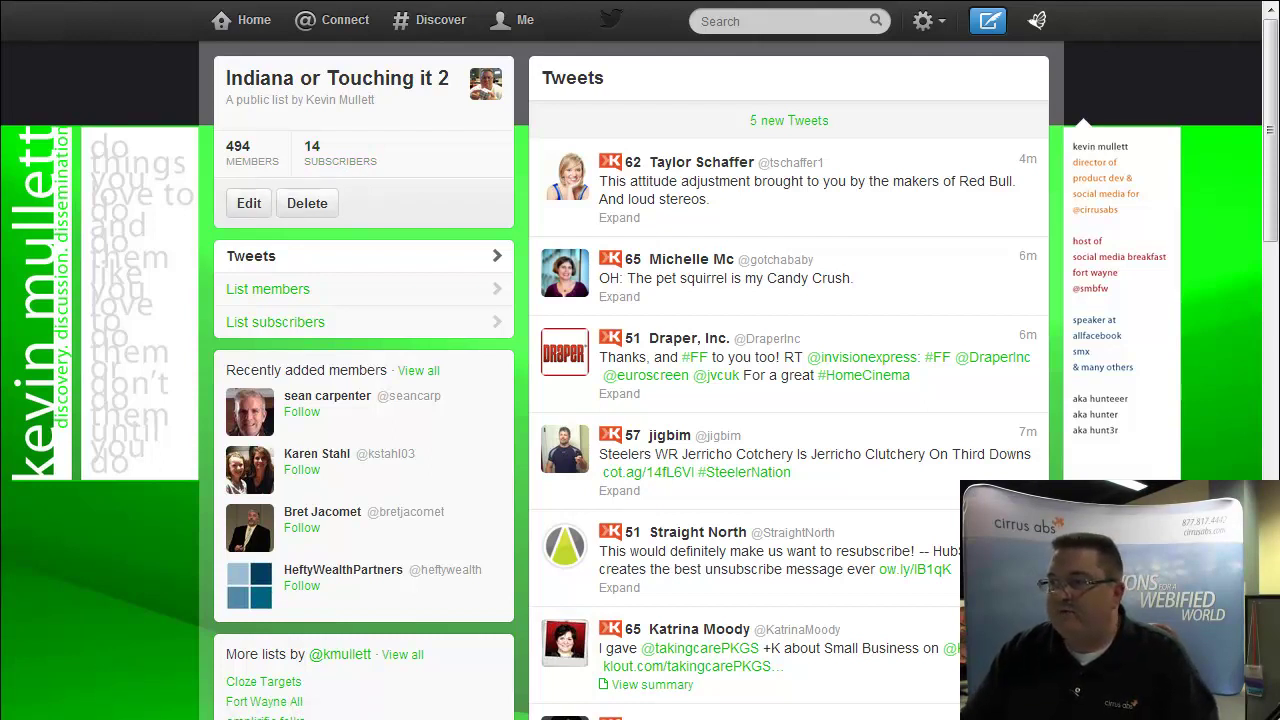
Switch to TweetBe.at, open the Indiana or Touching it 2 list and load all of its members
key("ctrl+Tab")
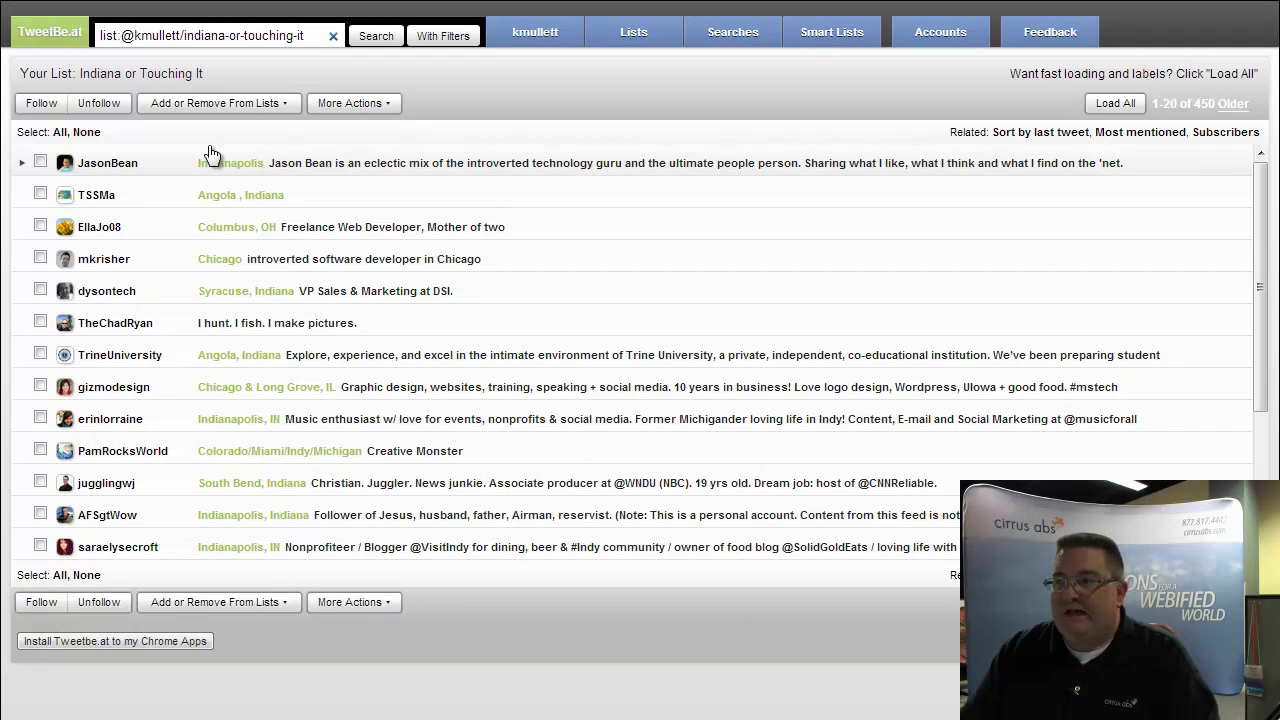
left_click(606, 42)
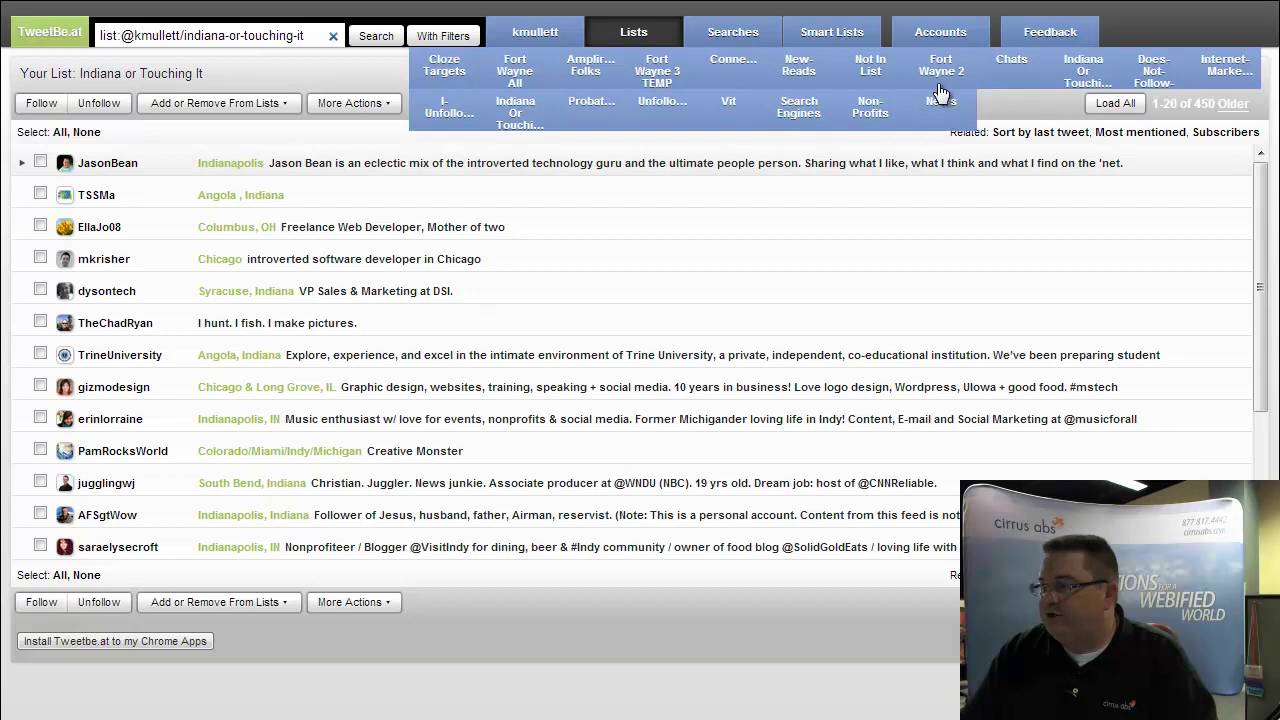
left_click(511, 118)
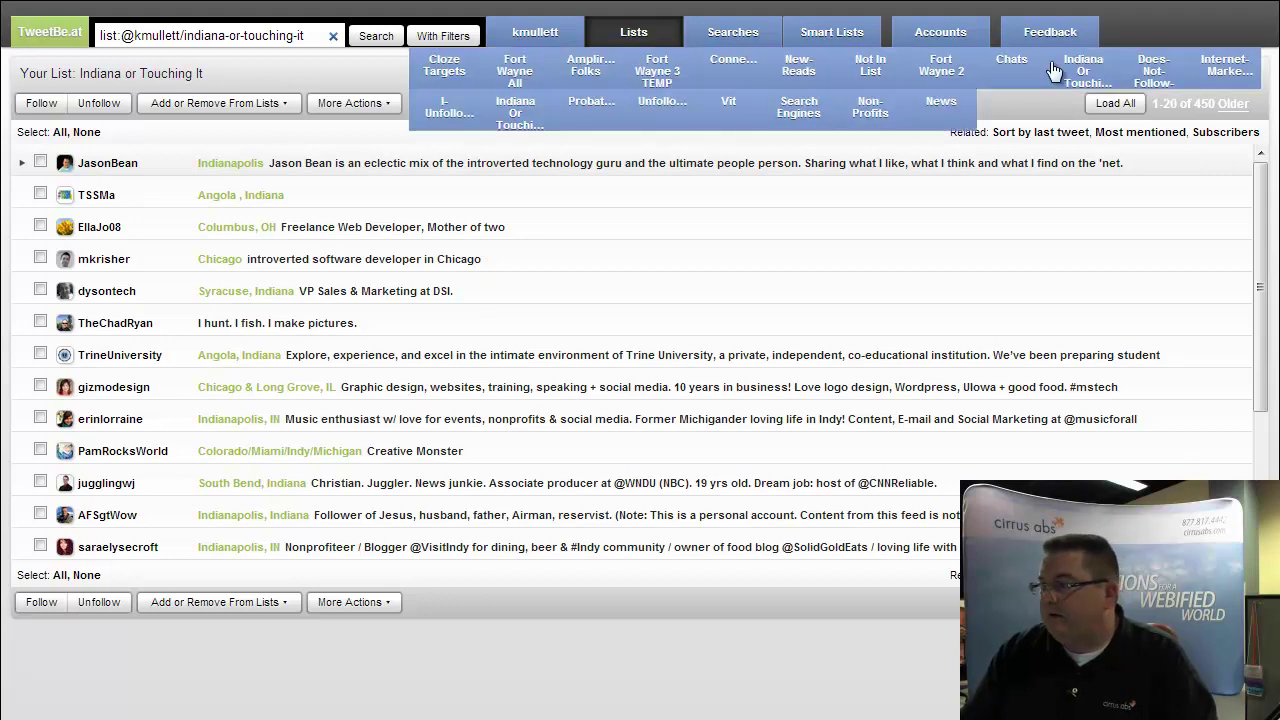
left_click(1090, 70)
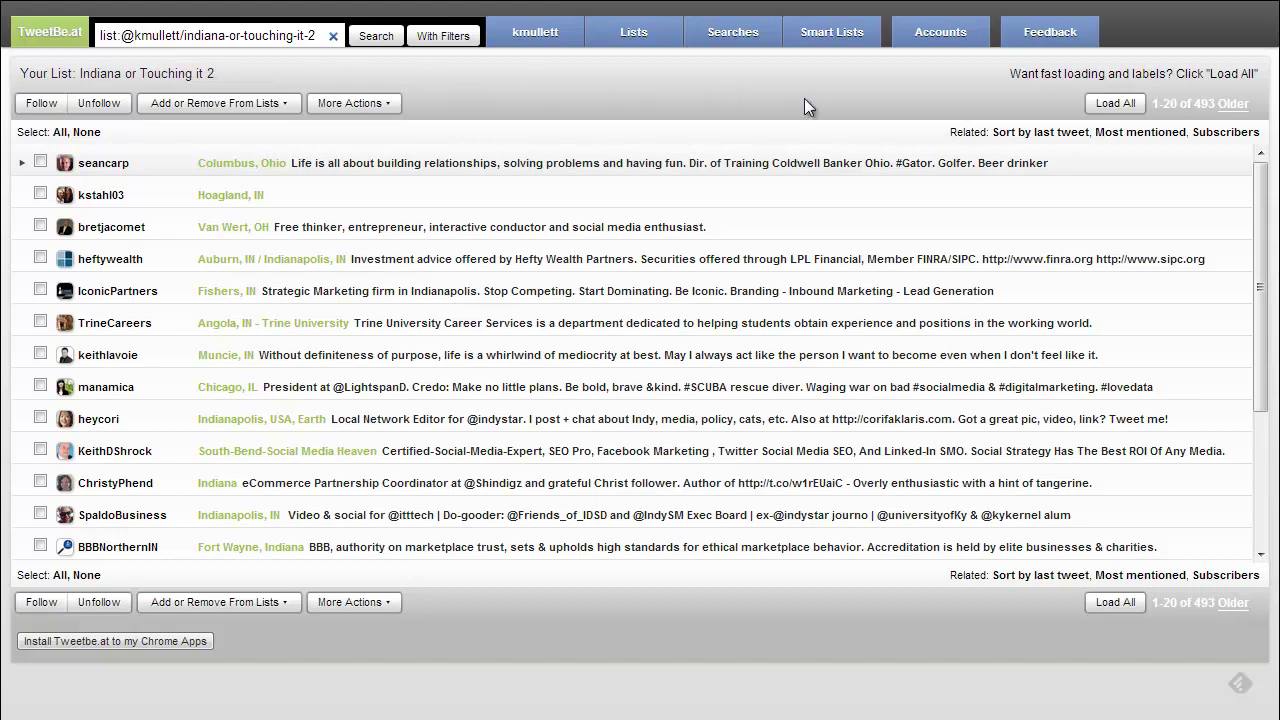
left_click(1116, 104)
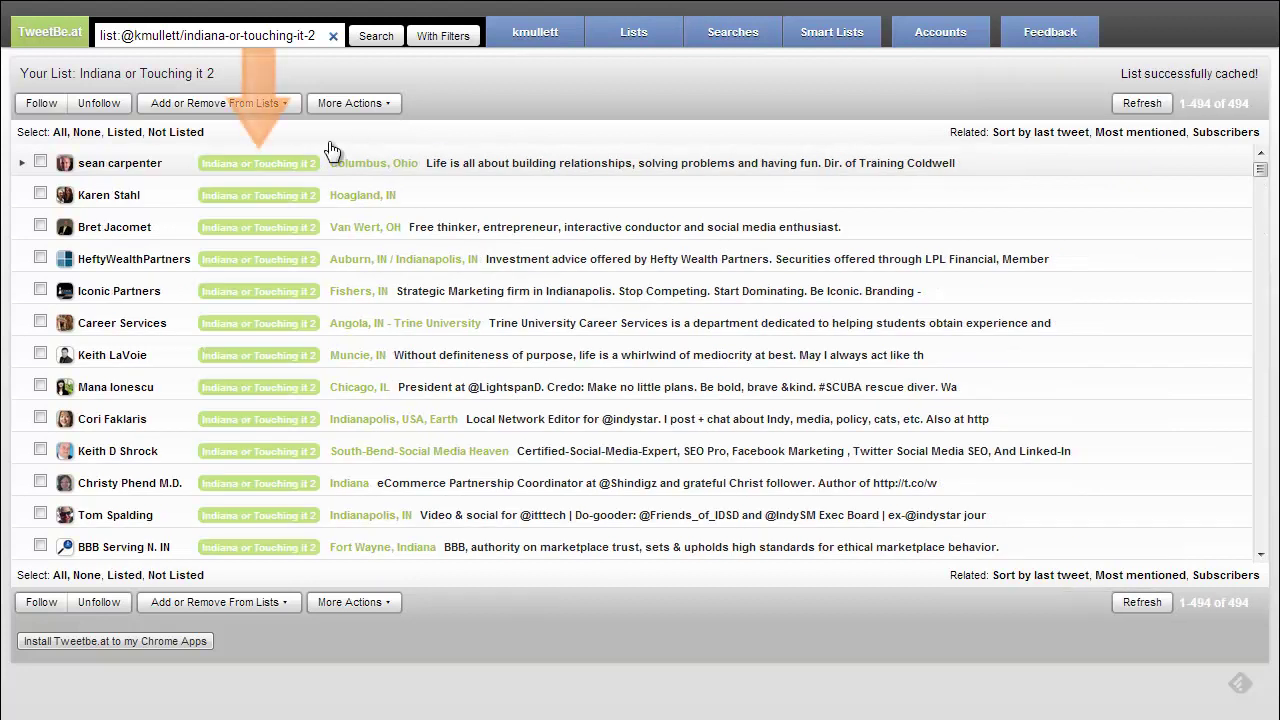
Review the loaded members' list labels and locations, and add all of them to the Indiana or Touching It list
scroll(284, 250, "down", 5)
scroll(300, 280, "down", 4)
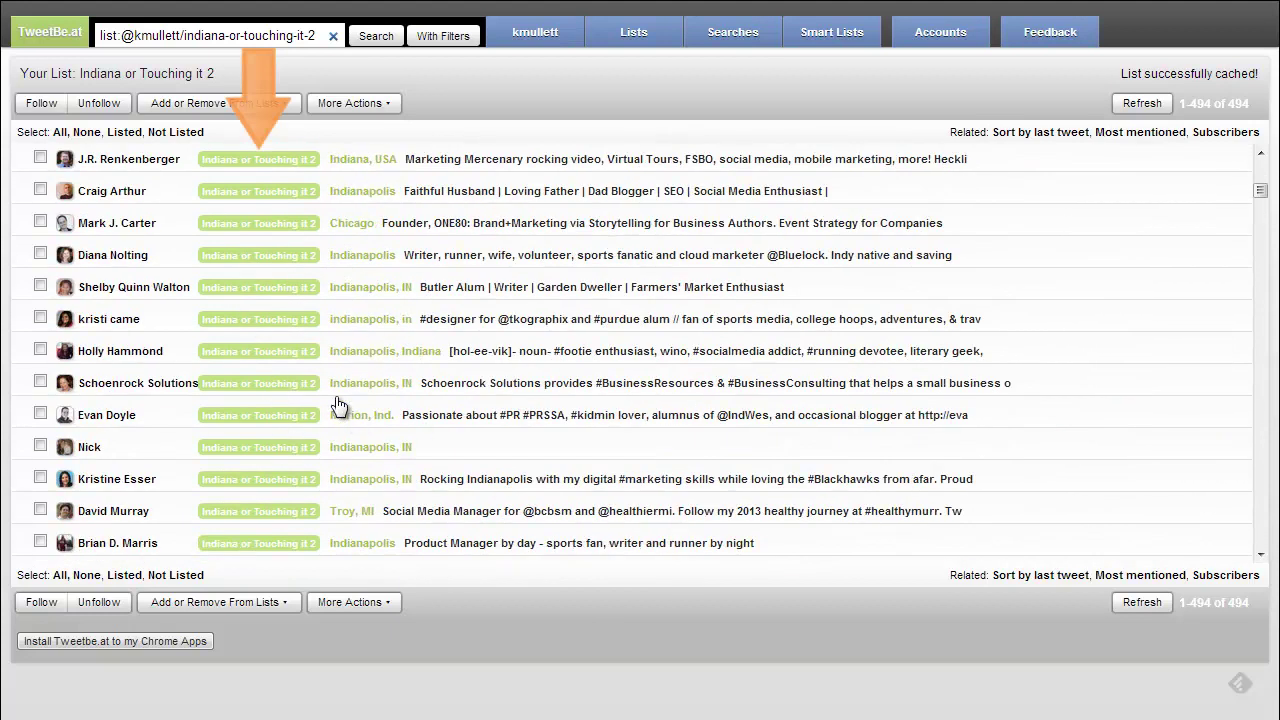
scroll(320, 310, "down", 5)
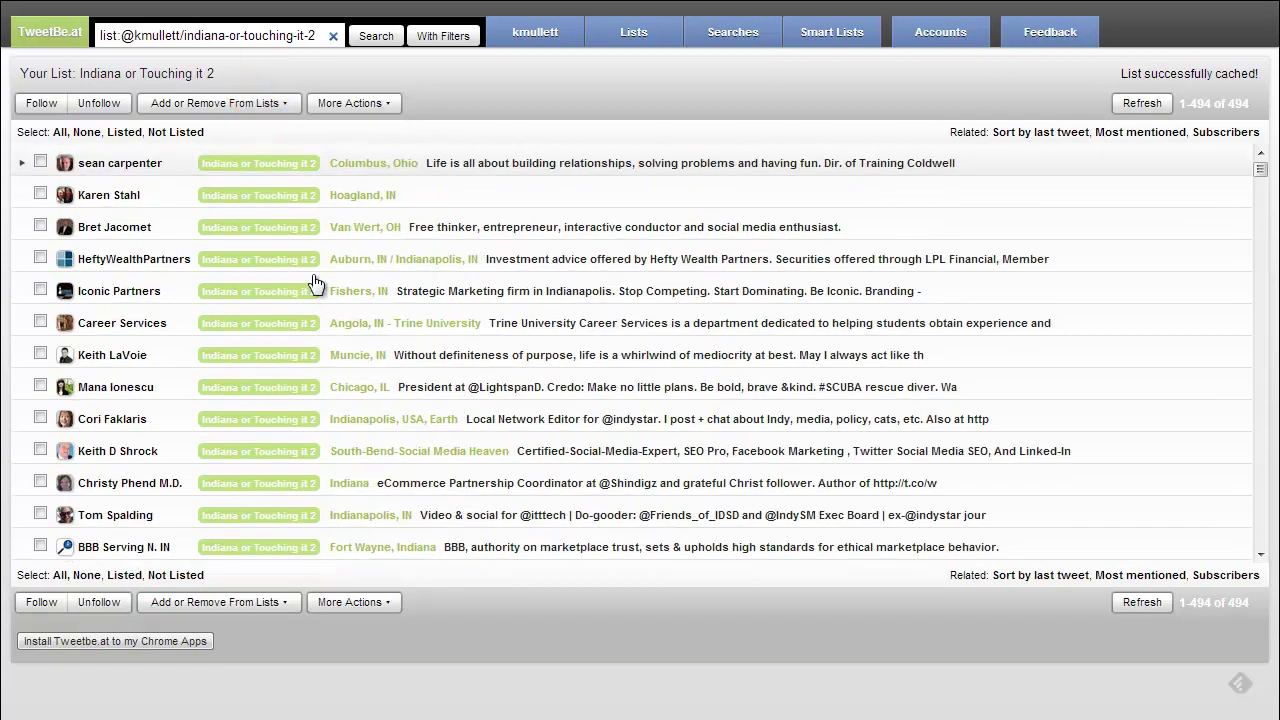
scroll(357, 360, "down", 5)
scroll(357, 384, "down", 4)
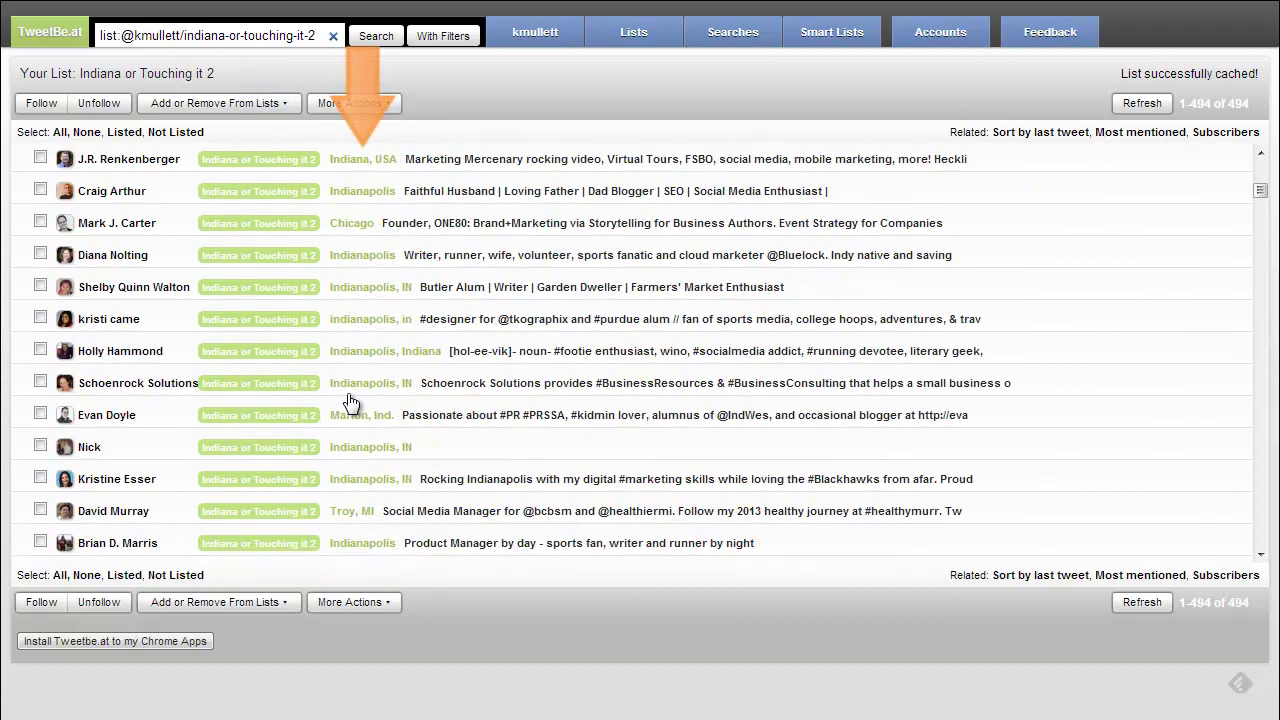
scroll(346, 400, "up", 8)
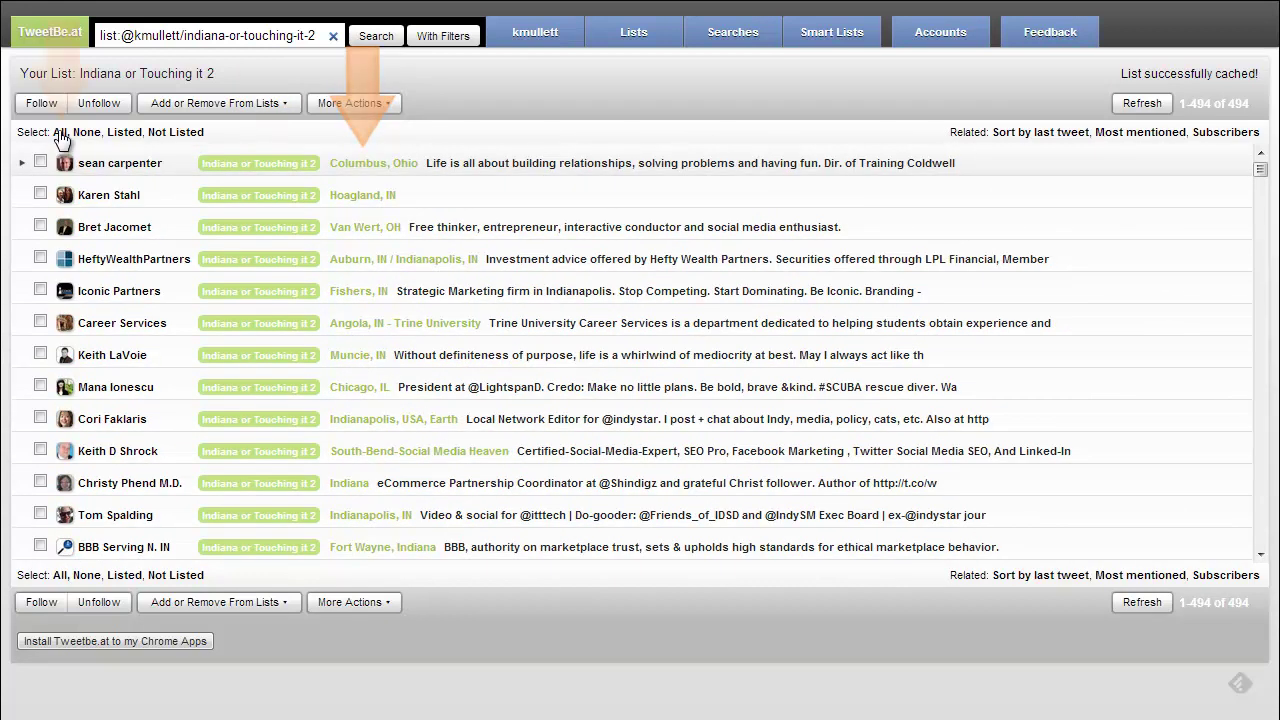
left_click(60, 132)
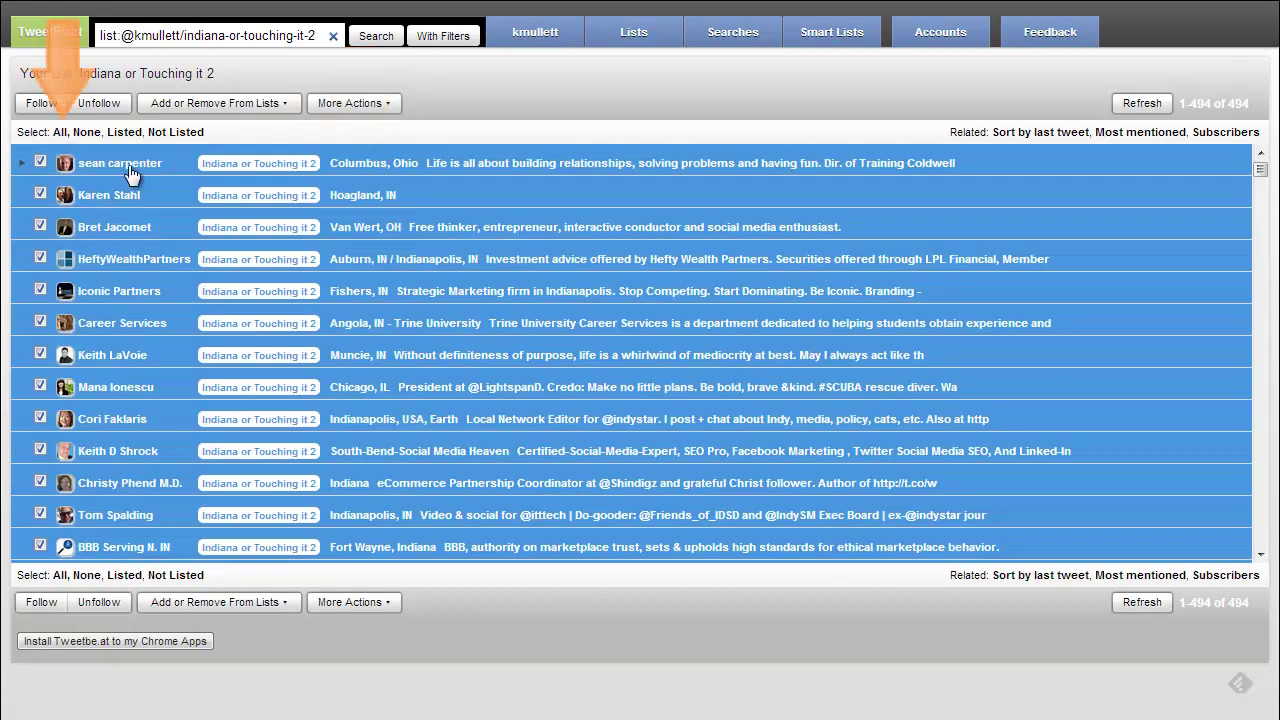
left_click(250, 106)
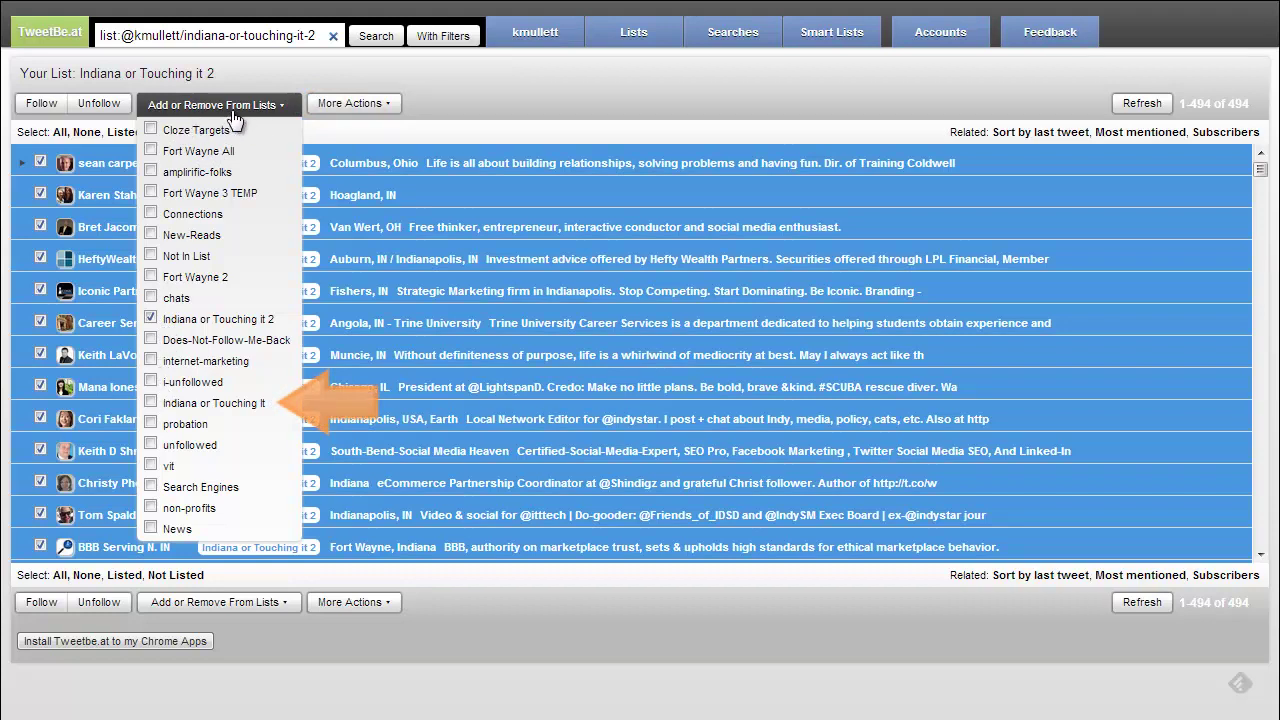
left_click(153, 404)
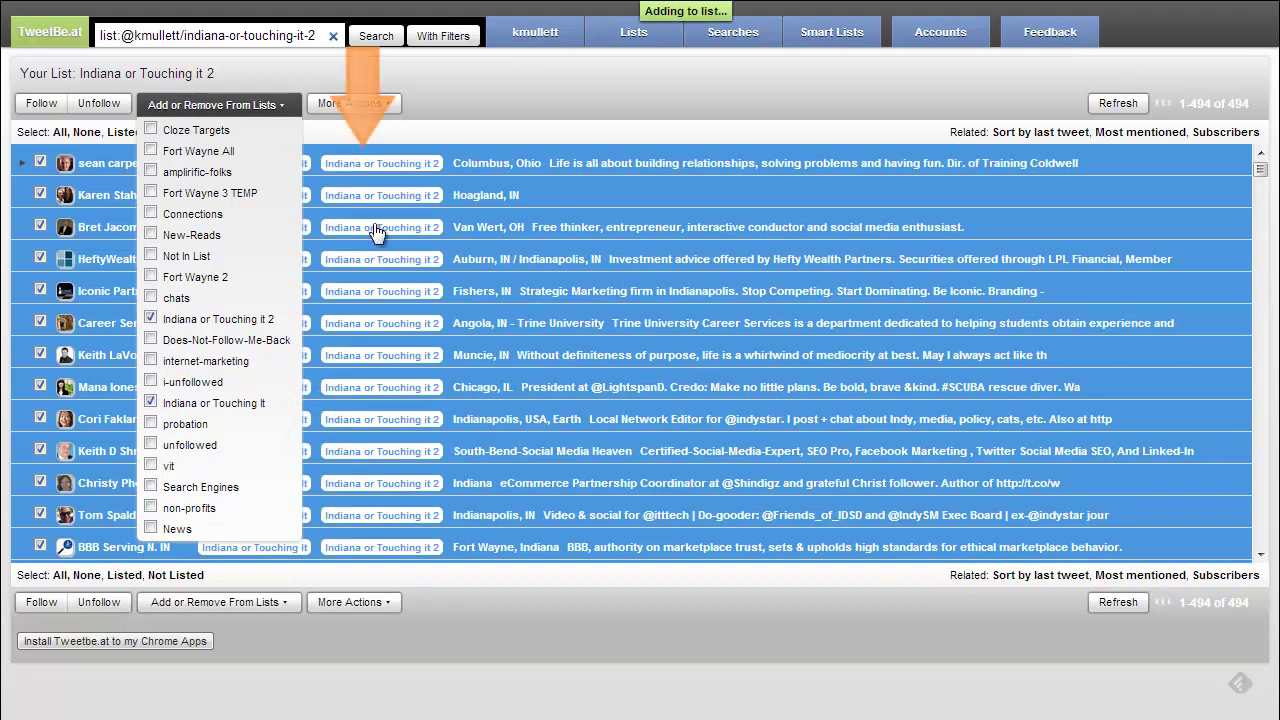
left_click(442, 93)
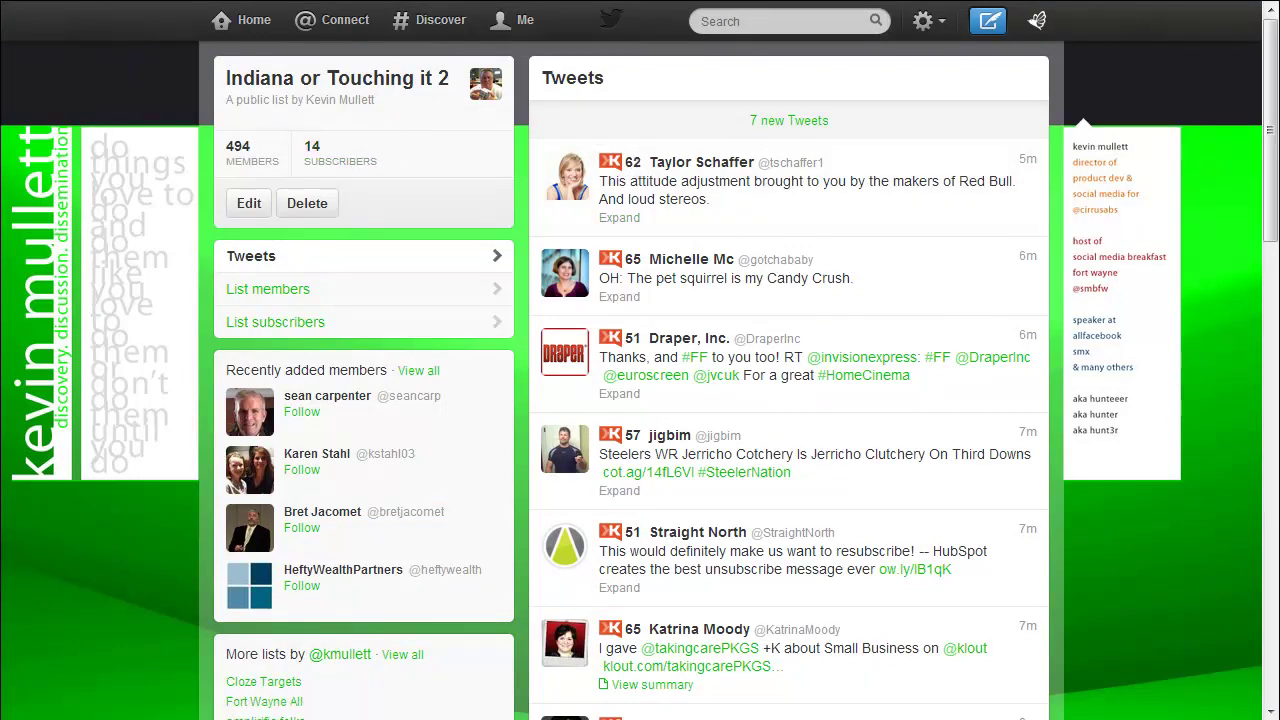
View the Indiana or Touching It list on Twitter, and clear the selection of all members in TweetBe.at
key("alt+Left")
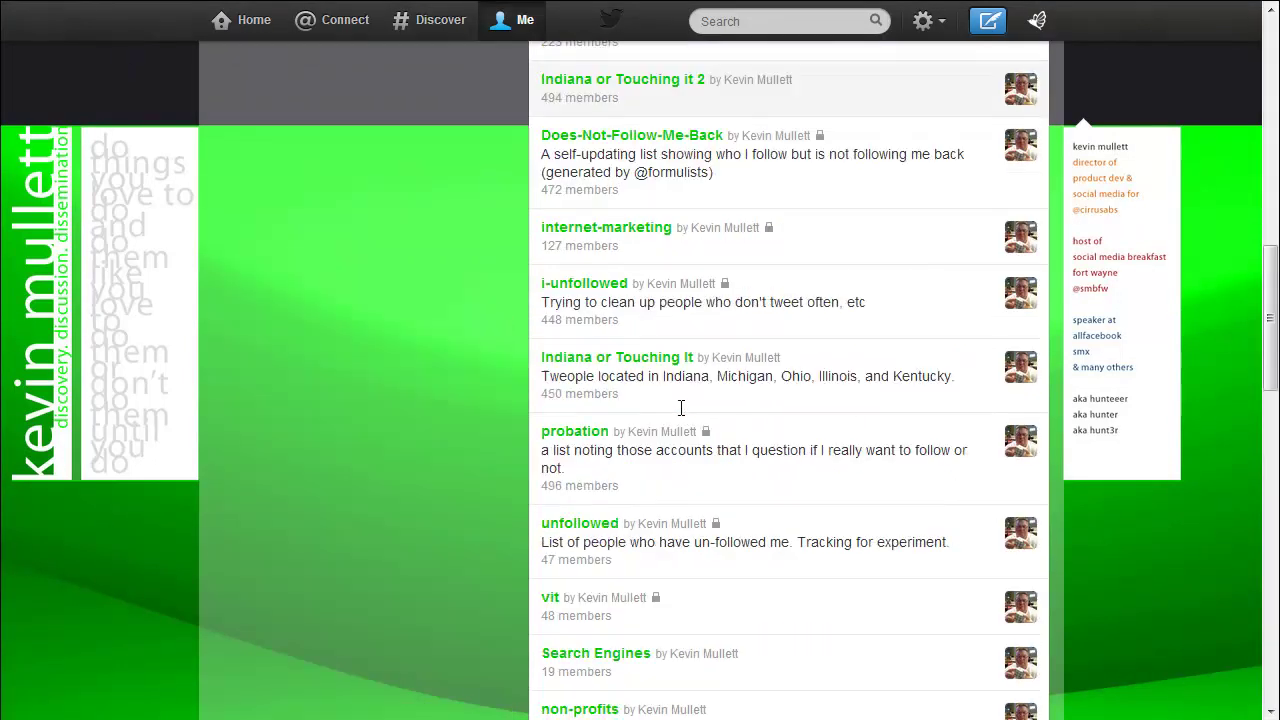
left_click(590, 358)
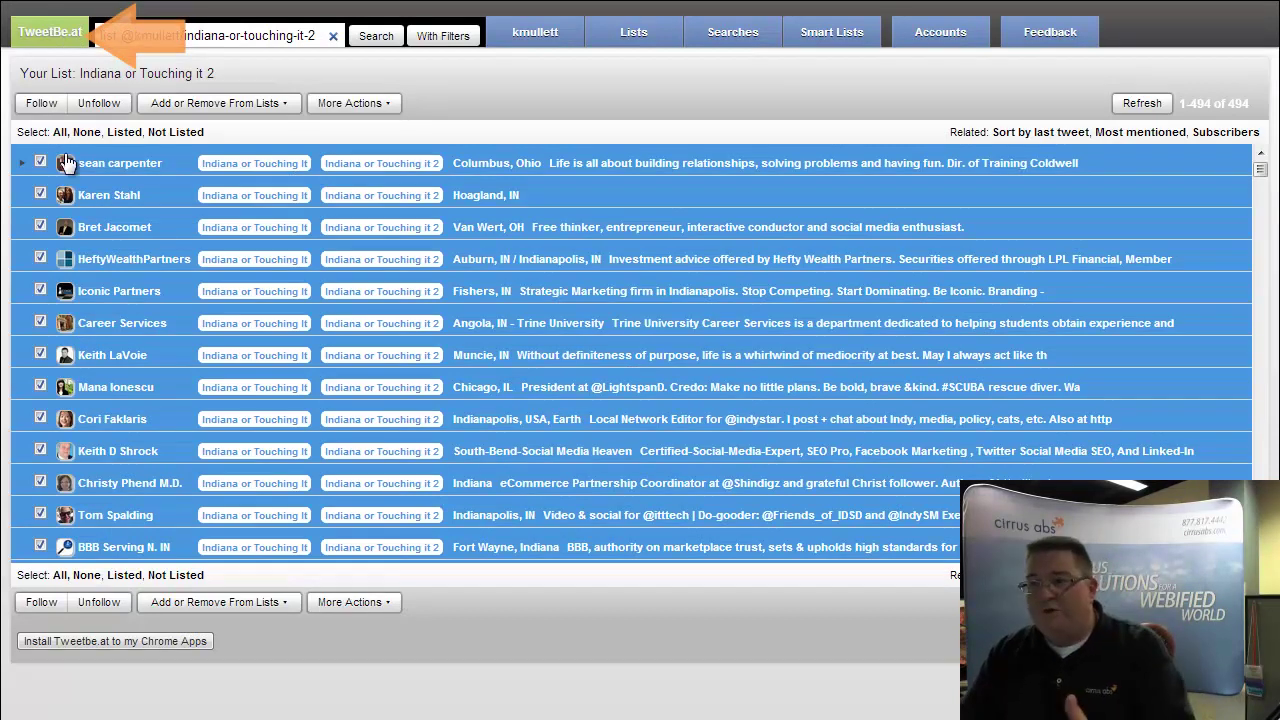
left_click(87, 132)
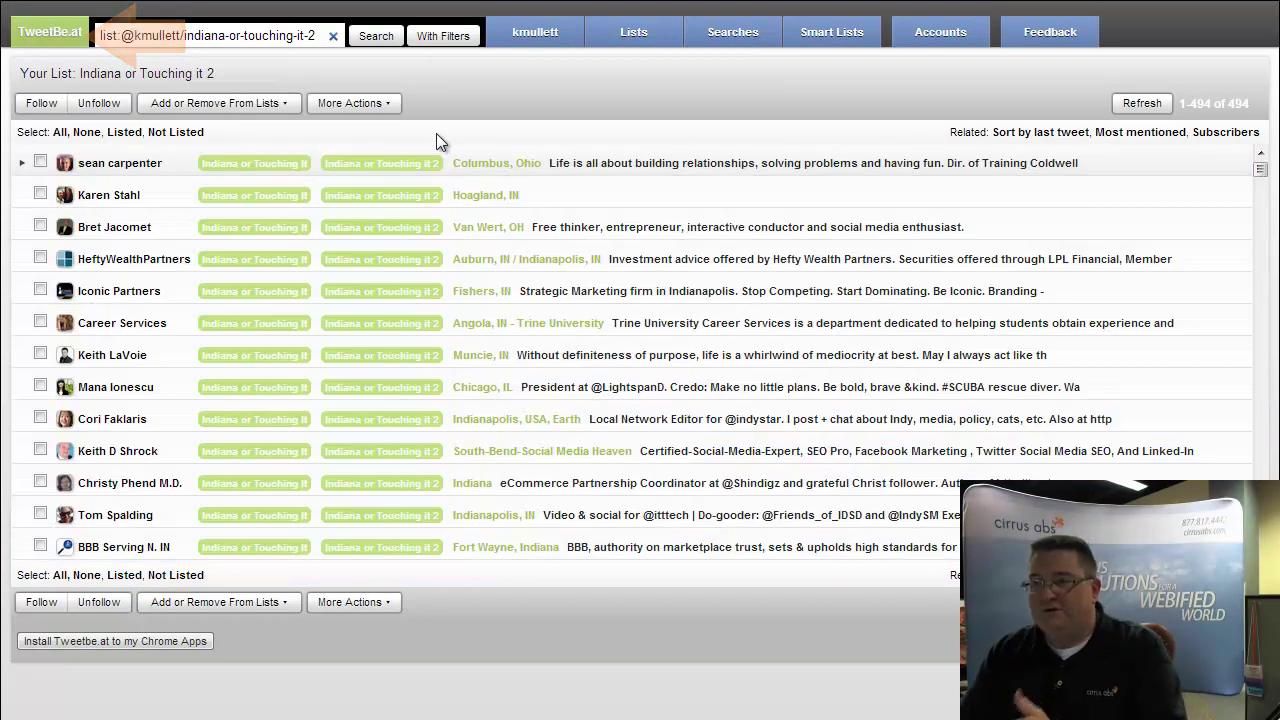